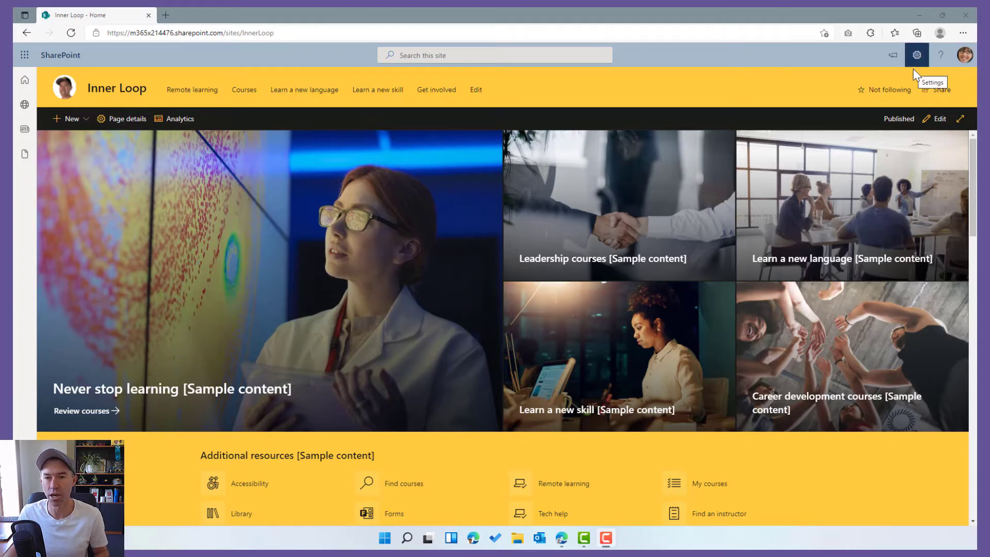
Go through Site contents to open the Inner Loop site's Site Pages library.
left_click(916, 56)
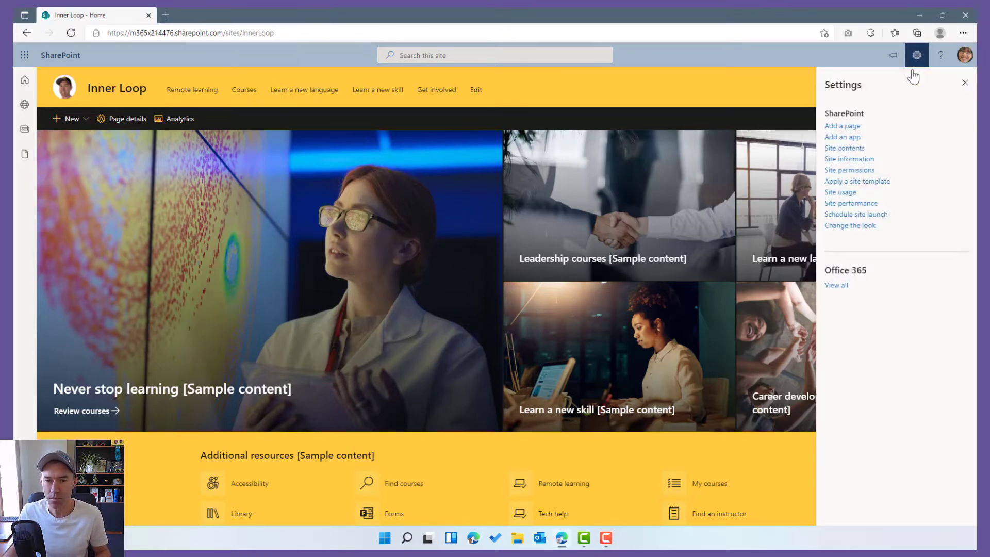
left_click(850, 148)
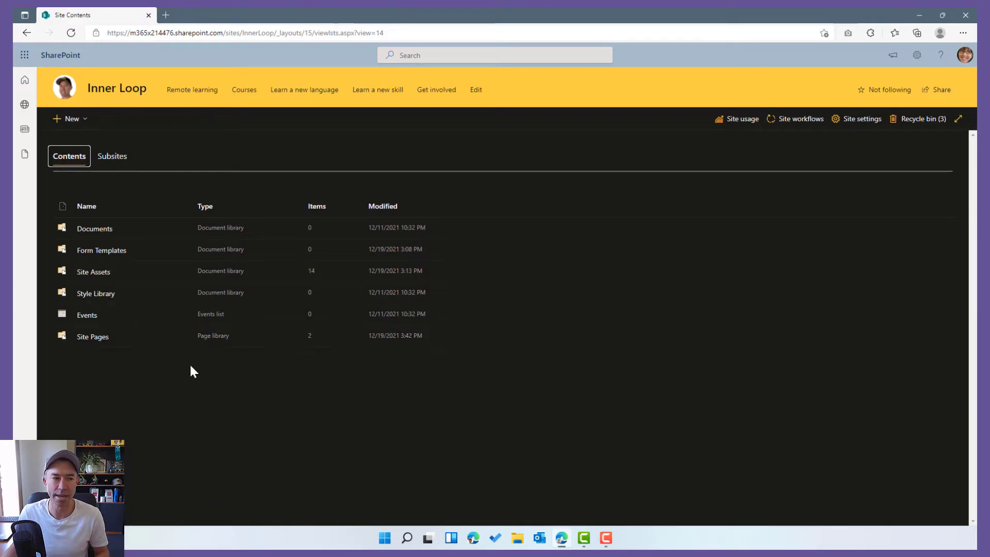
left_click(92, 338)
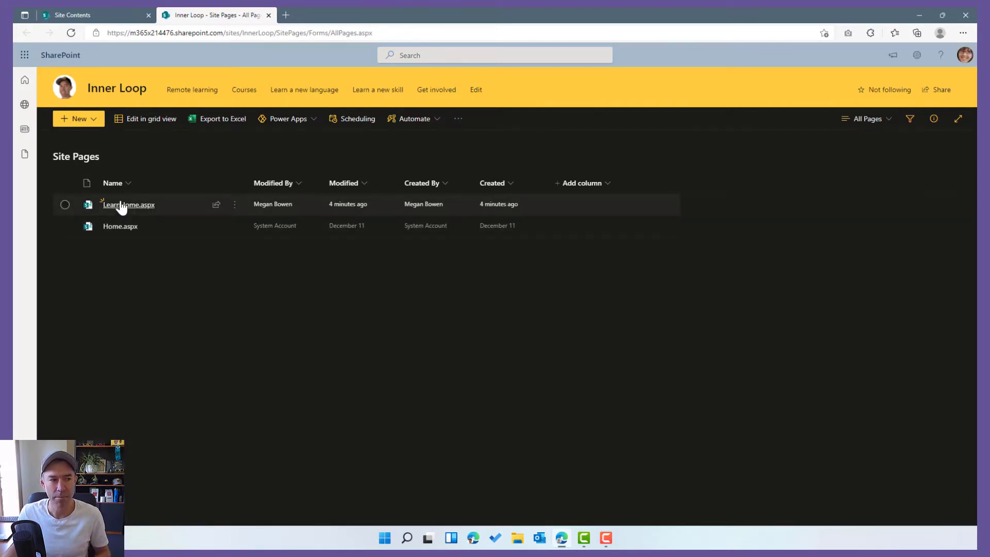
mouse_move(119, 210)
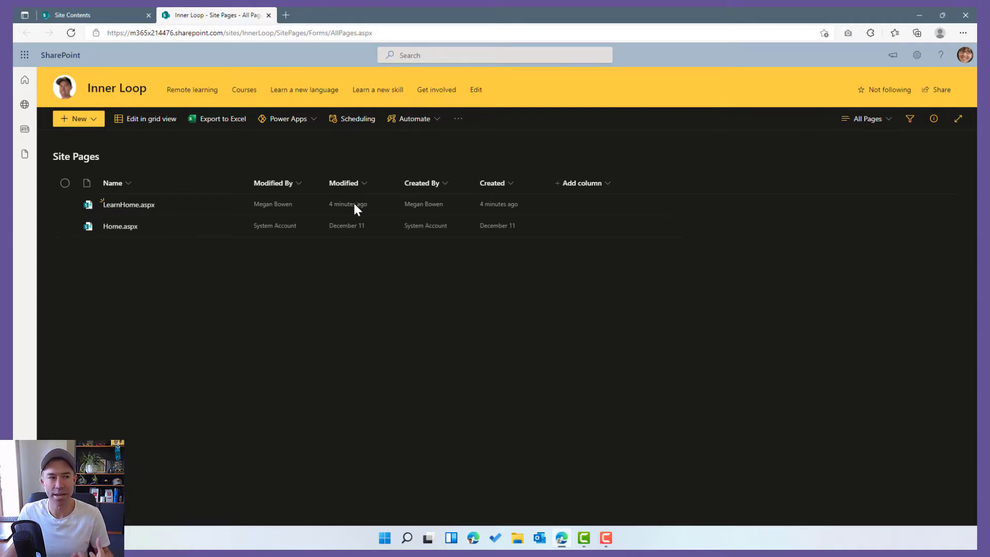
Set Make New Folder command available to Yes in the Site Pages advanced library settings.
left_click(95, 122)
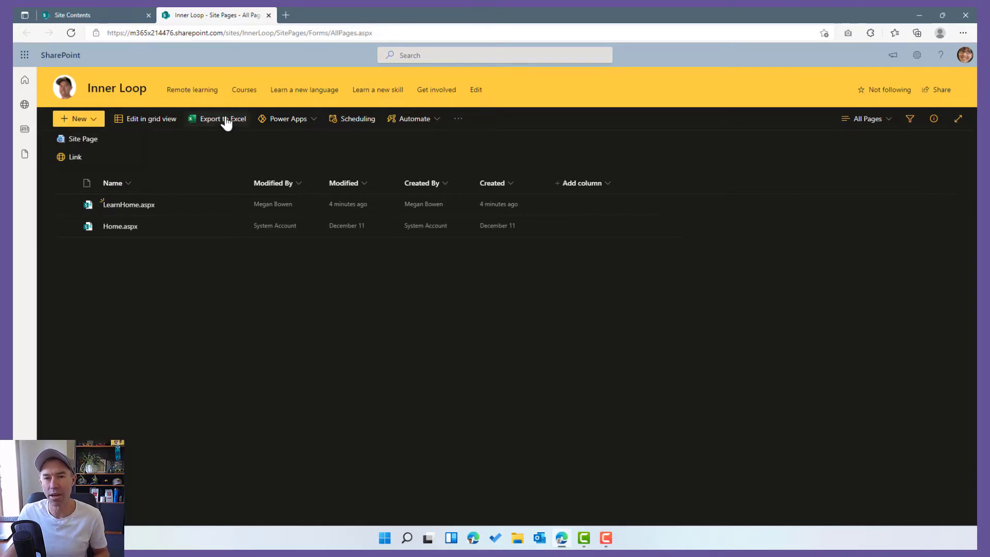
left_click(917, 54)
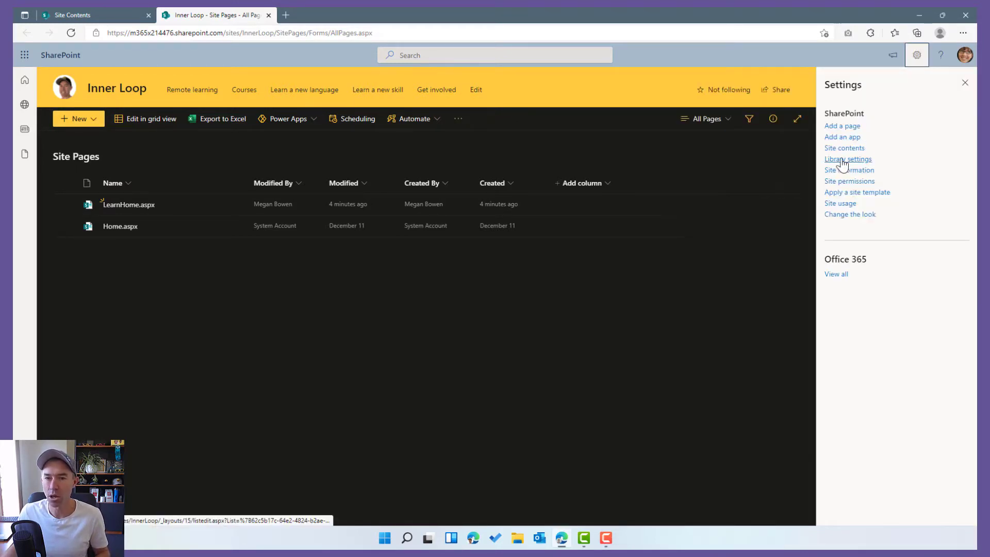
left_click(849, 158)
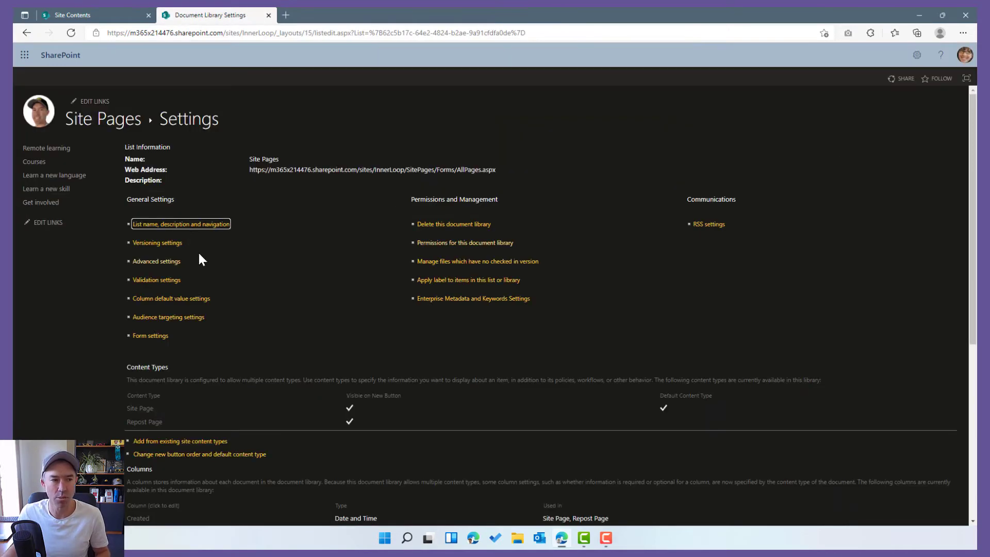
left_click(252, 281)
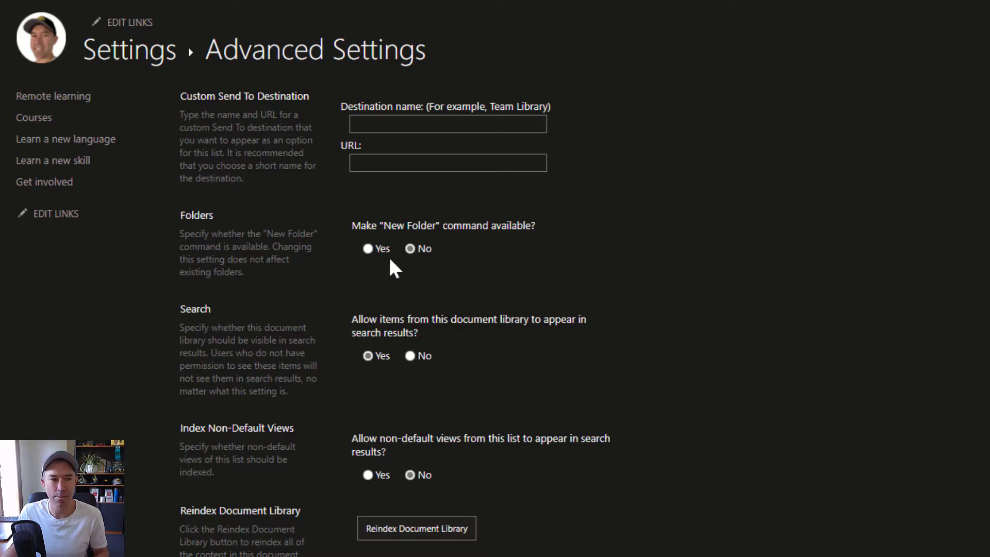
left_click(368, 248)
scroll(471, 299, "down", 15)
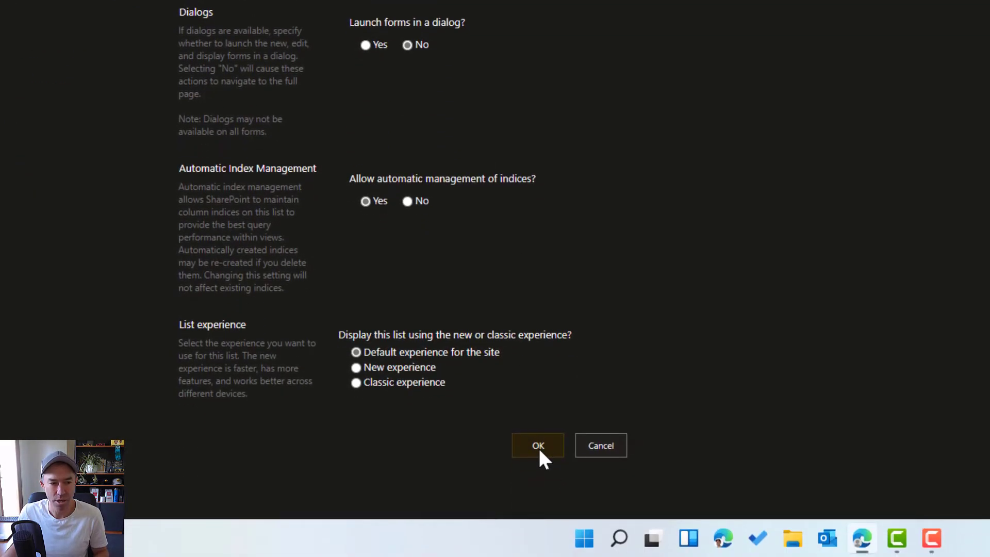
left_click(540, 450)
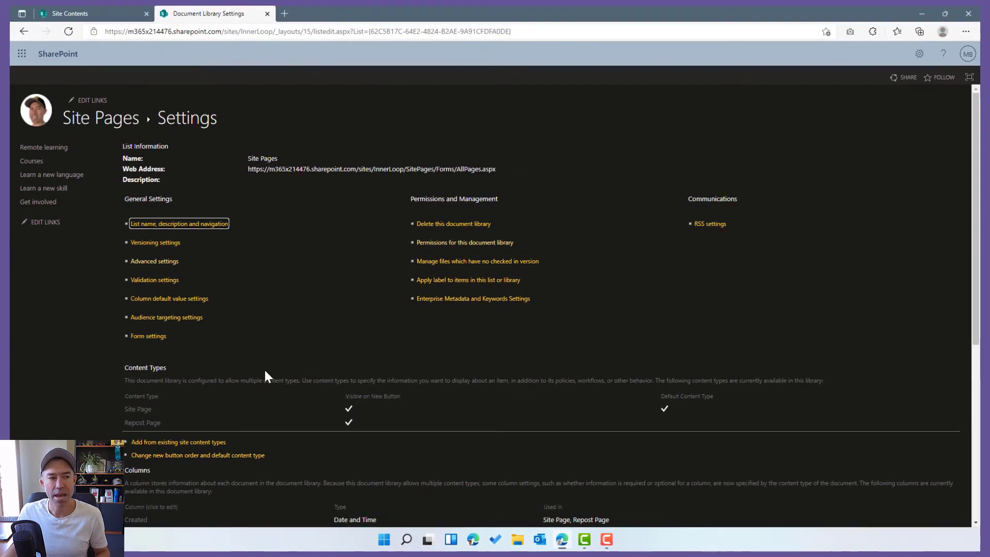
Create a new folder named 'Secure' in the Site Pages library.
left_click(107, 118)
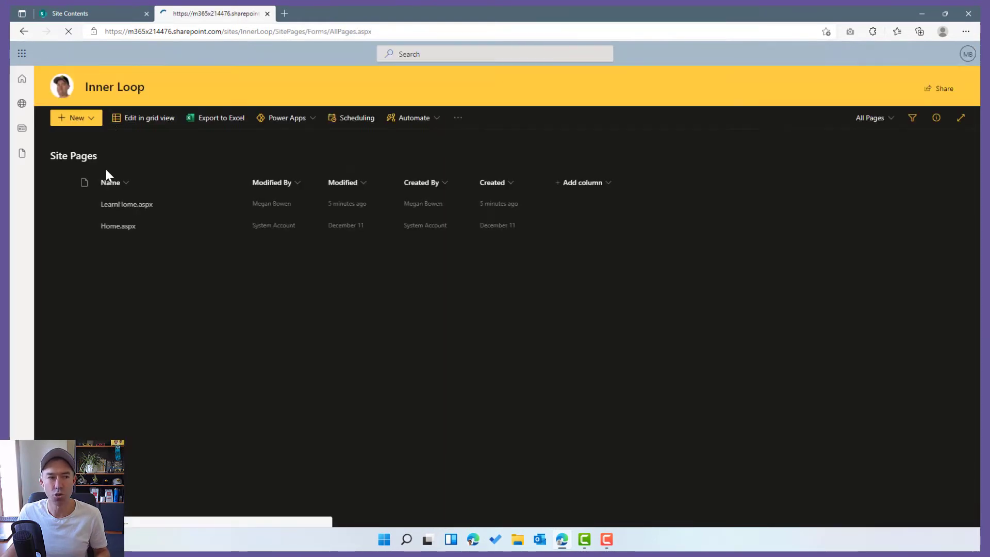
left_click(88, 122)
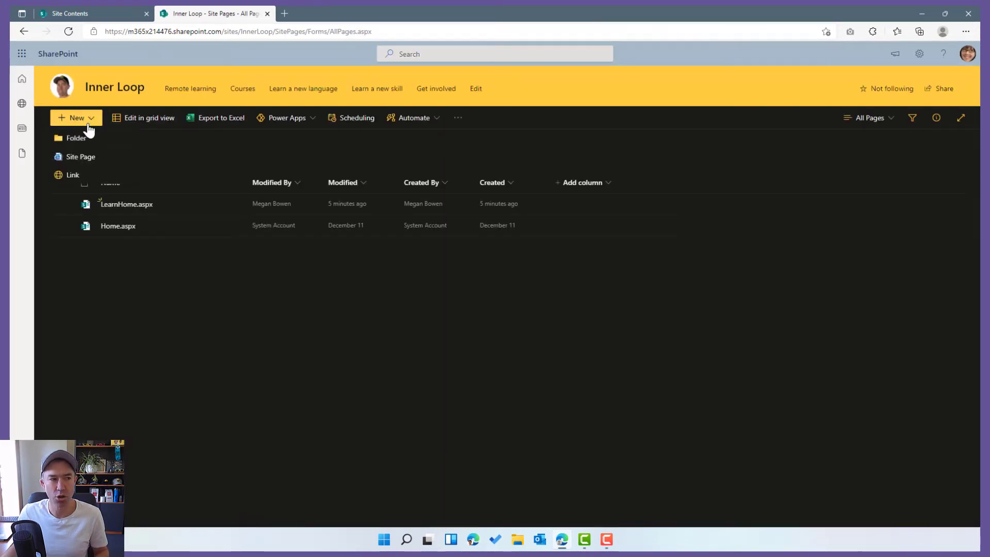
left_click(87, 137)
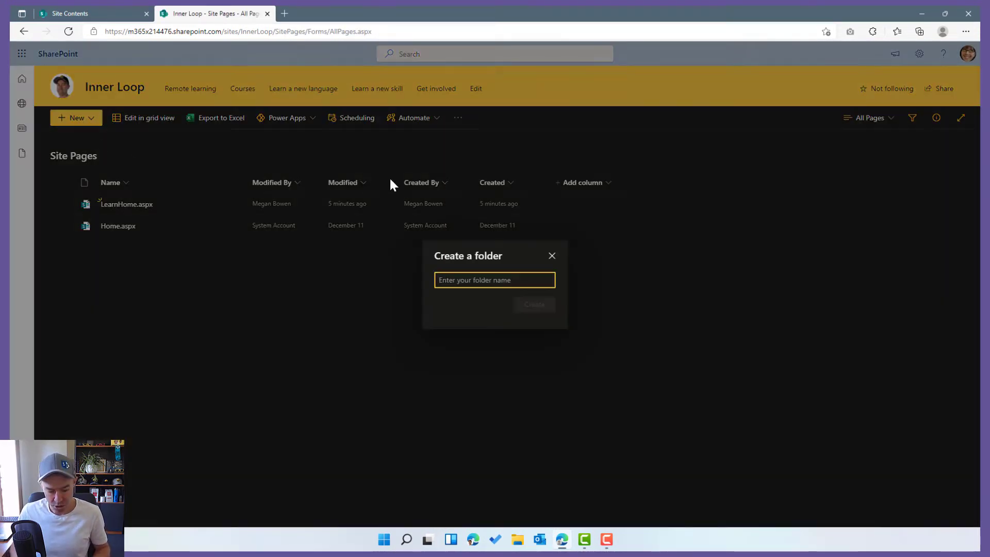
type("Secure")
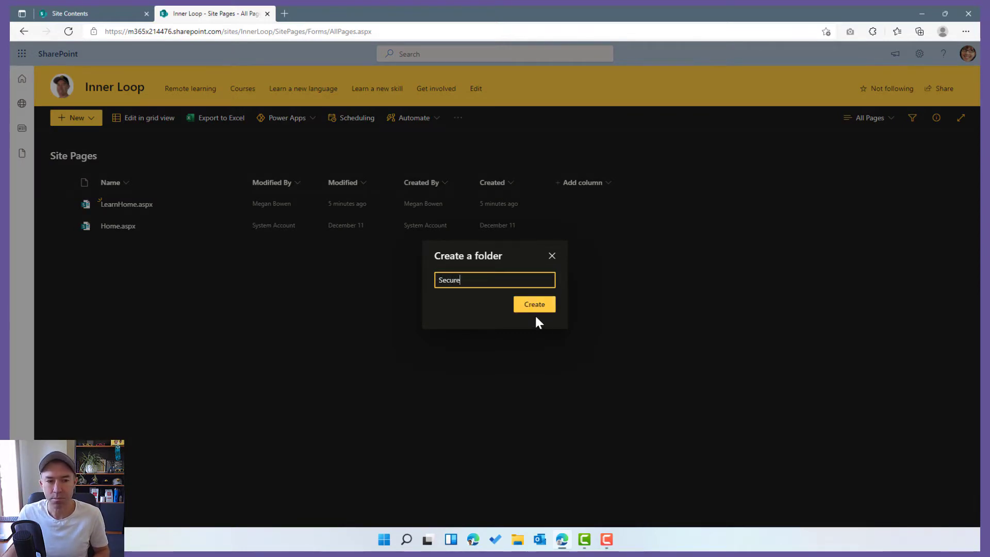
left_click(535, 304)
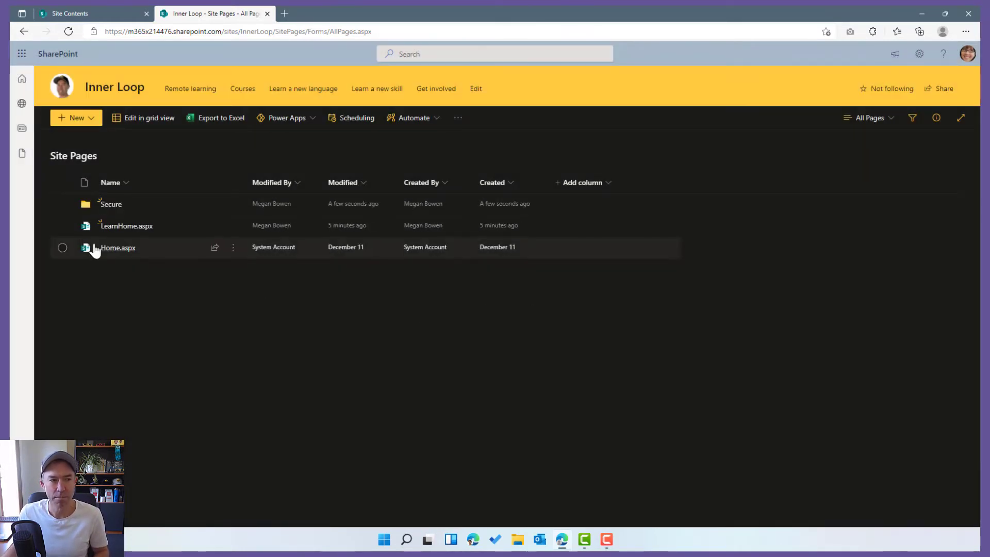
Copy LearnHome.aspx into the Secure folder.
left_click(64, 226)
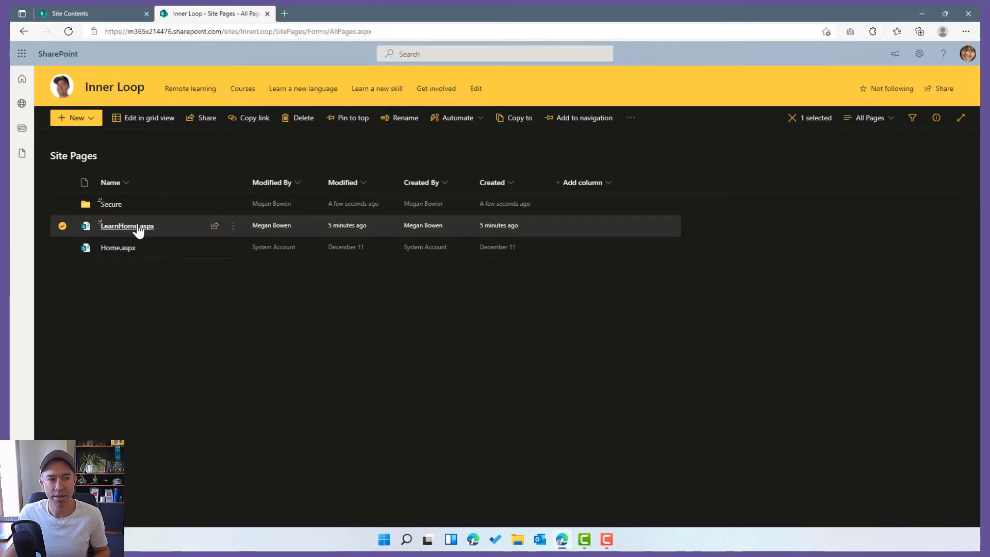
mouse_move(132, 237)
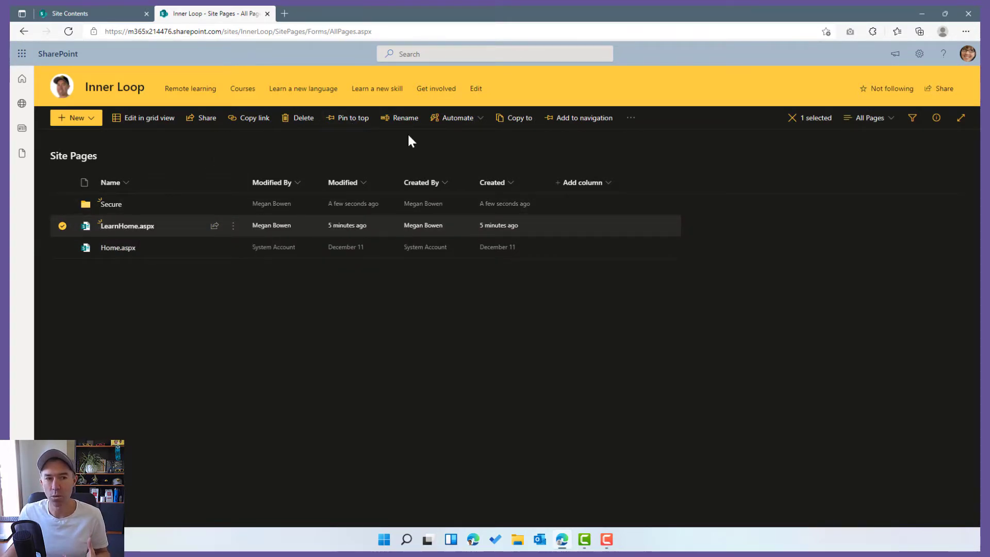
left_click(512, 120)
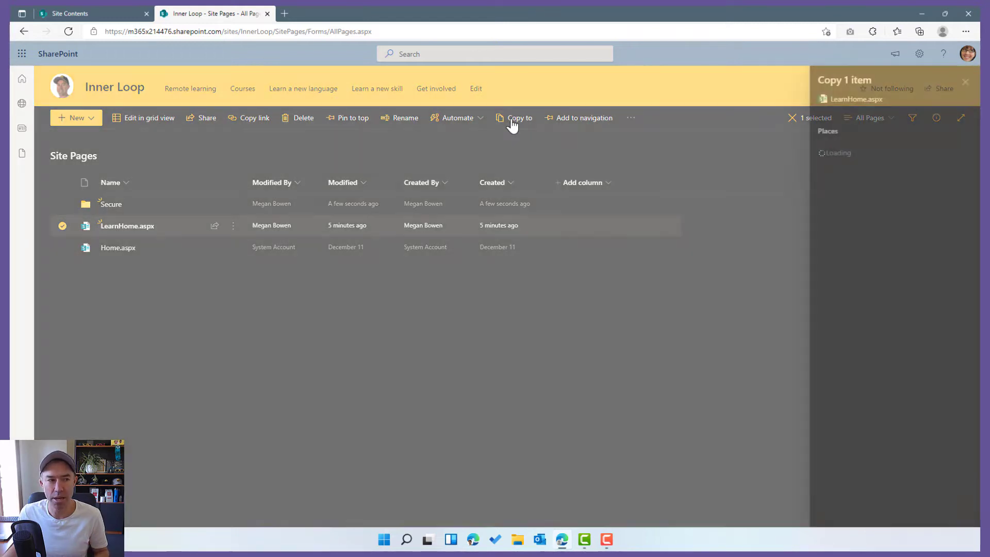
left_click(841, 171)
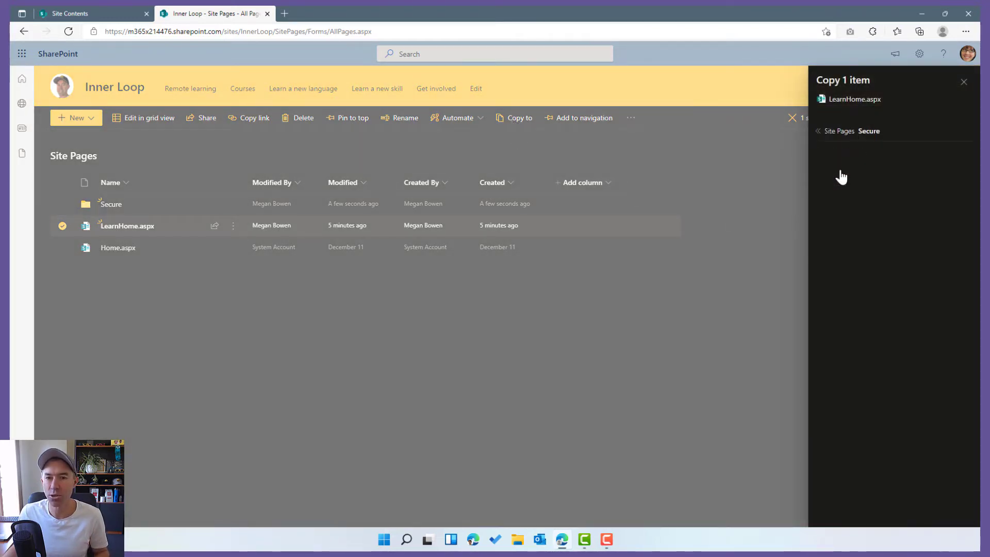
left_click(844, 208)
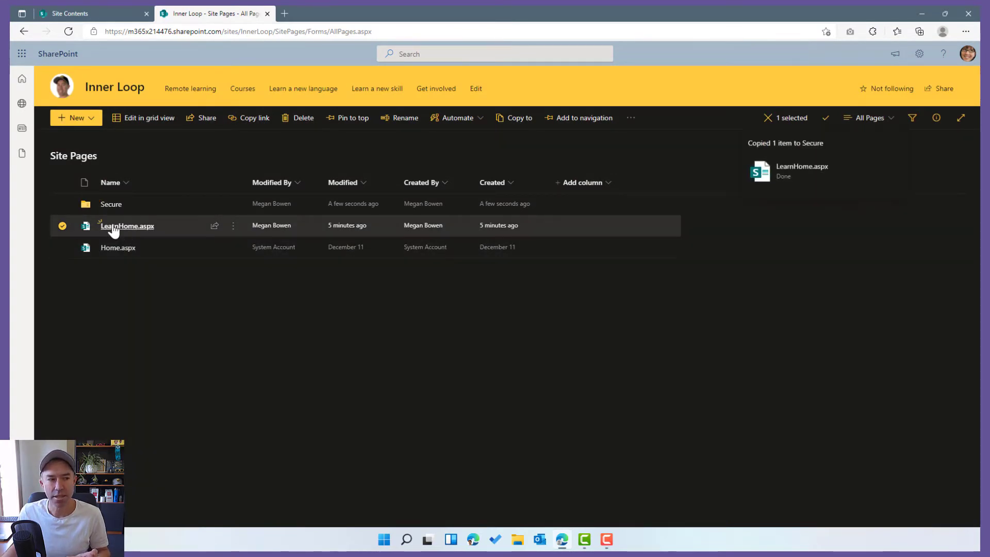
mouse_move(132, 230)
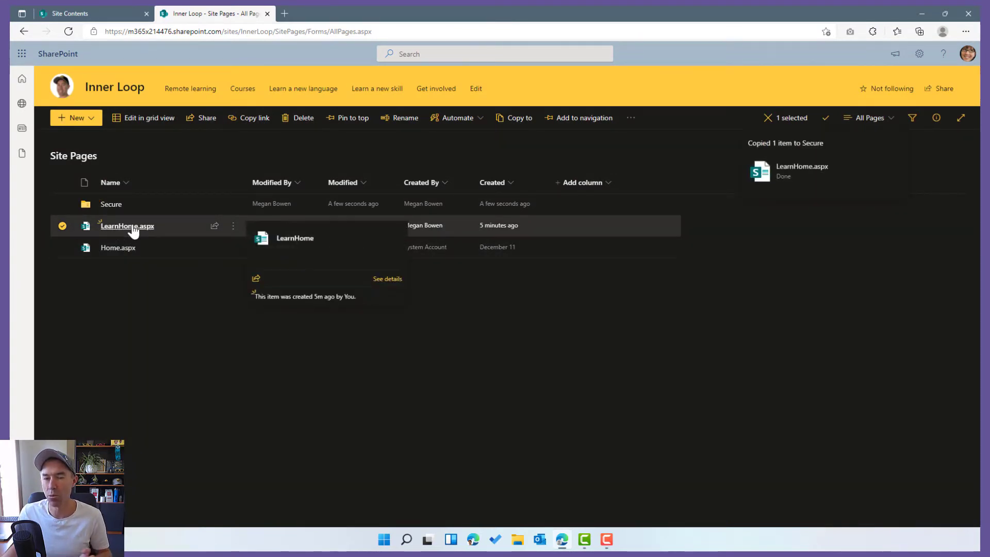
Make the LearnHome.aspx copy inside the Secure folder the site homepage.
left_click(62, 226)
left_click(110, 205)
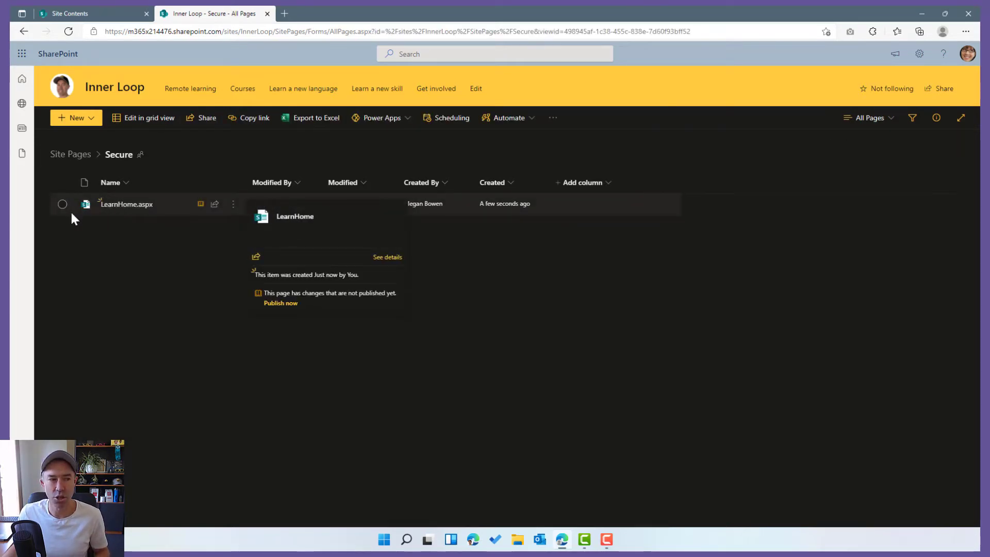
left_click(62, 204)
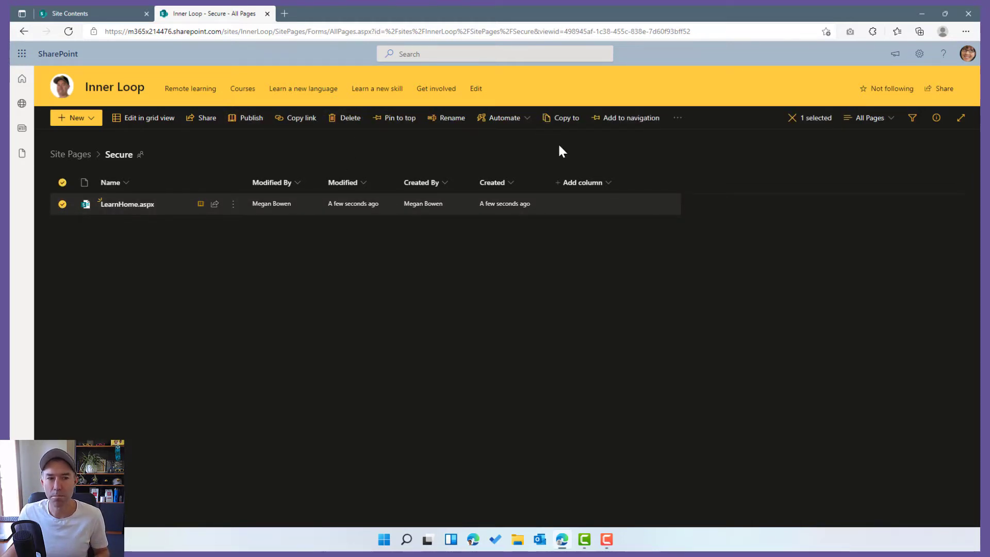
left_click(234, 205)
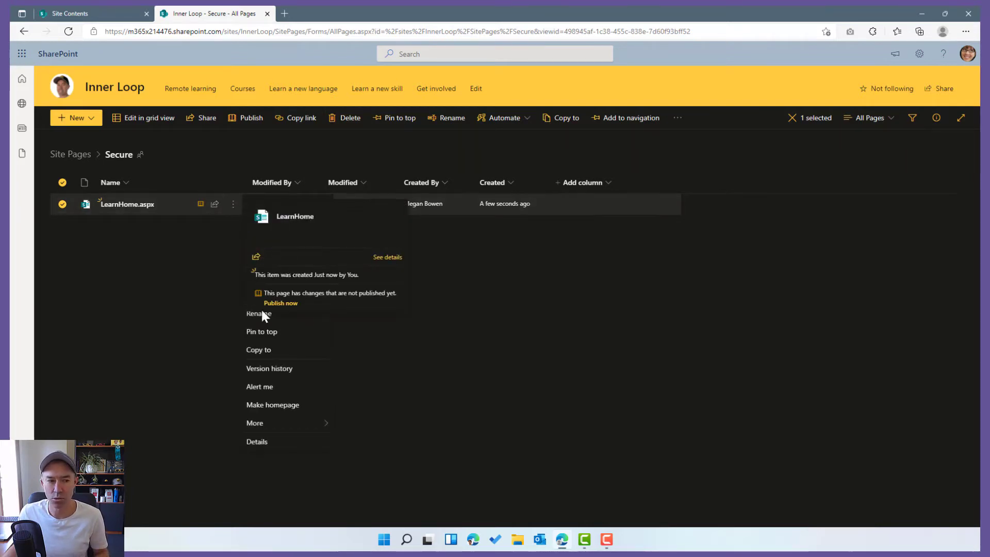
left_click(272, 408)
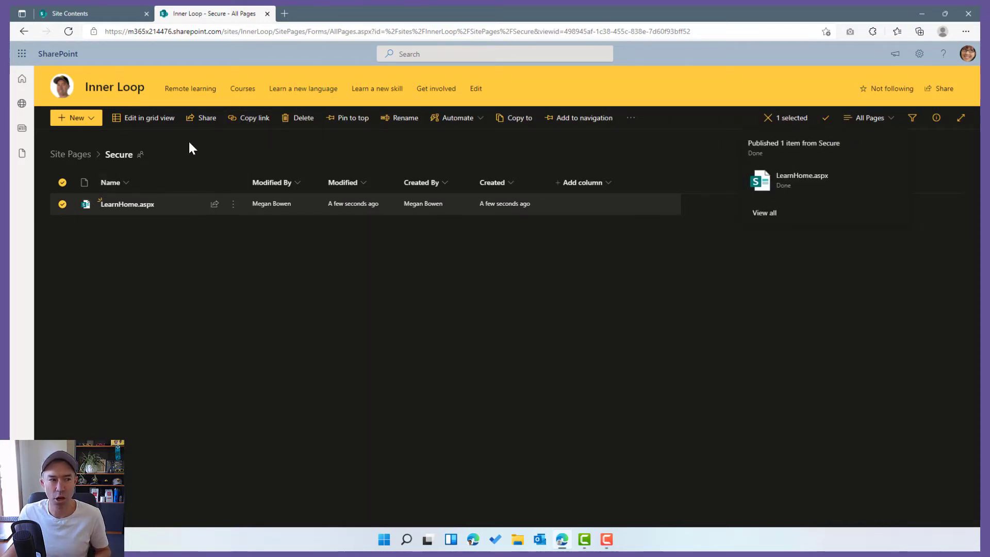
Delete the original LearnHome.aspx from the Site Pages root and confirm Secure still holds its copy.
left_click(66, 158)
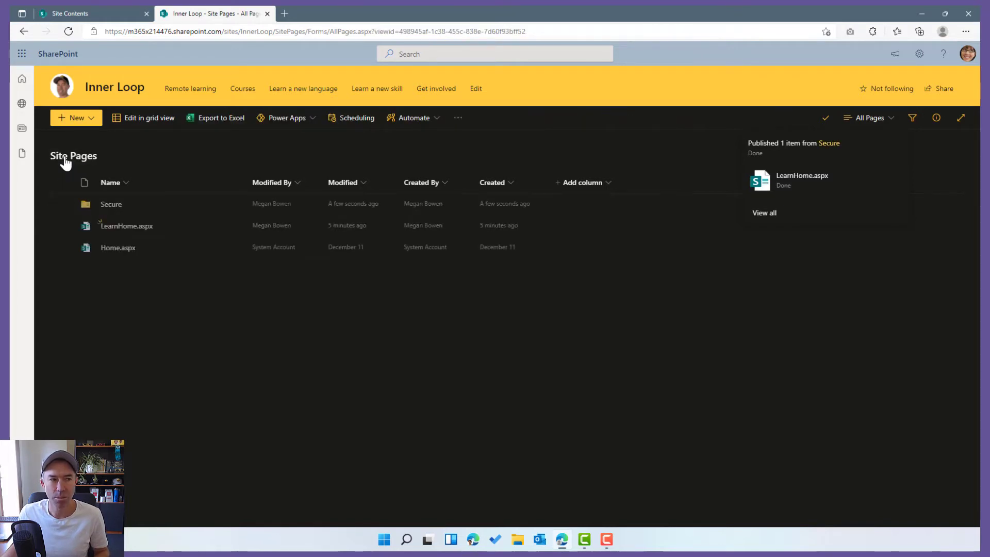
left_click(62, 226)
left_click(300, 120)
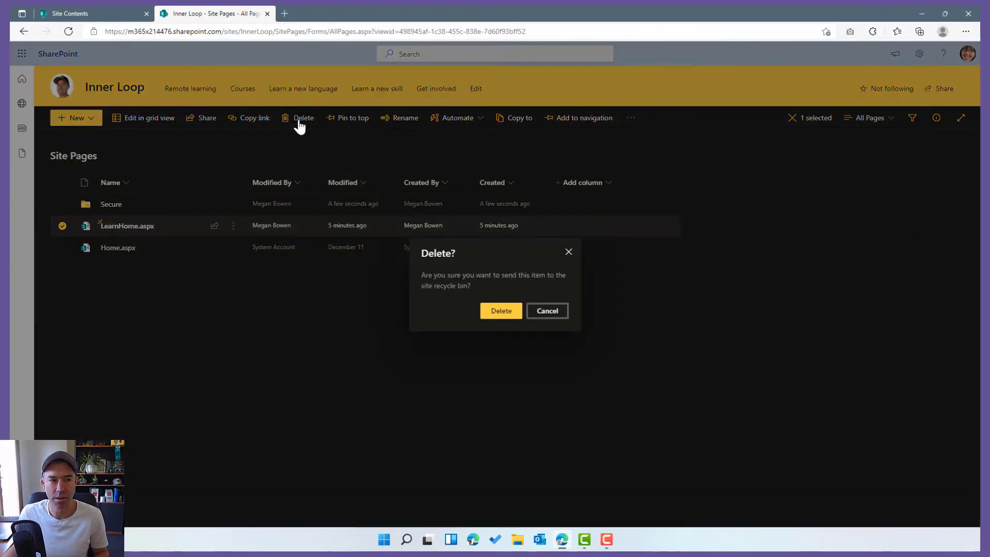
left_click(503, 311)
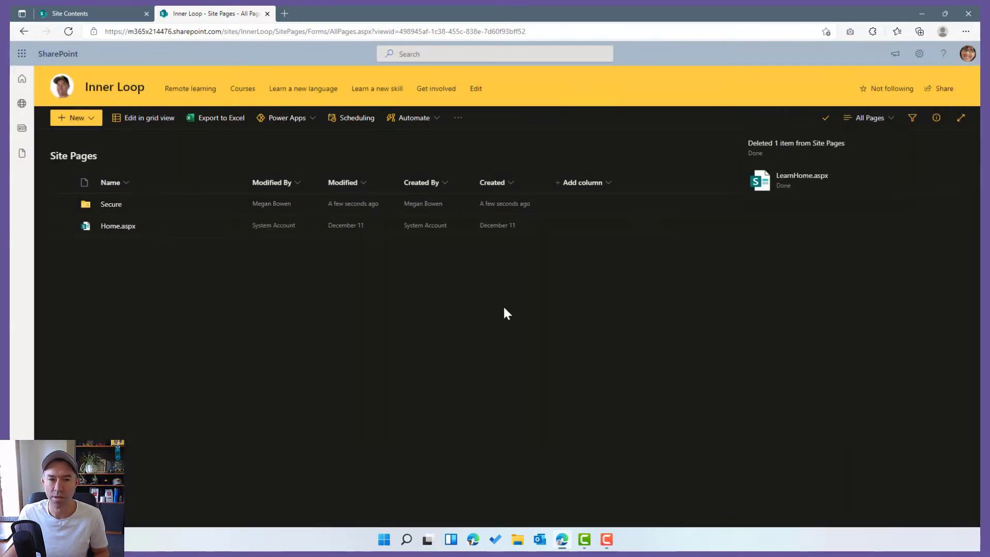
left_click(116, 205)
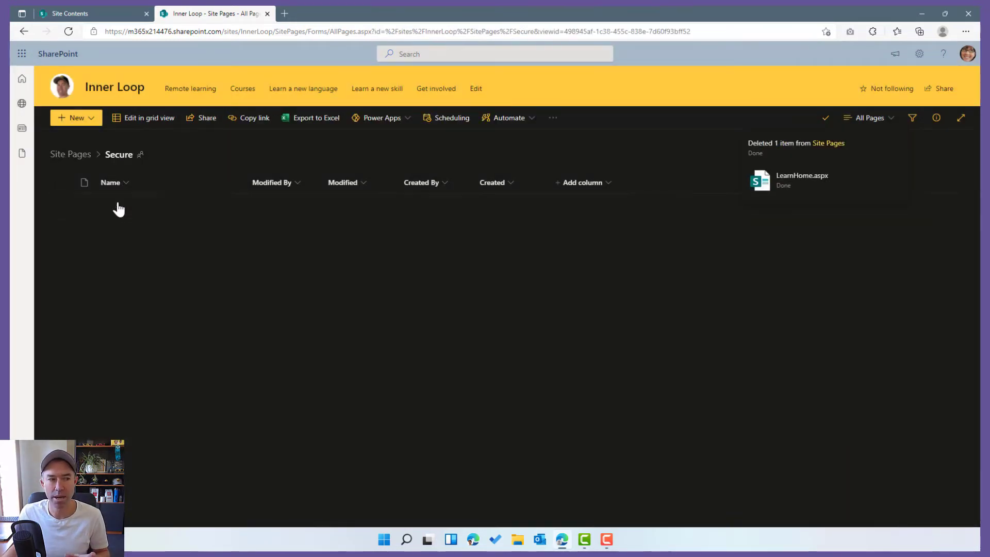
left_click(76, 155)
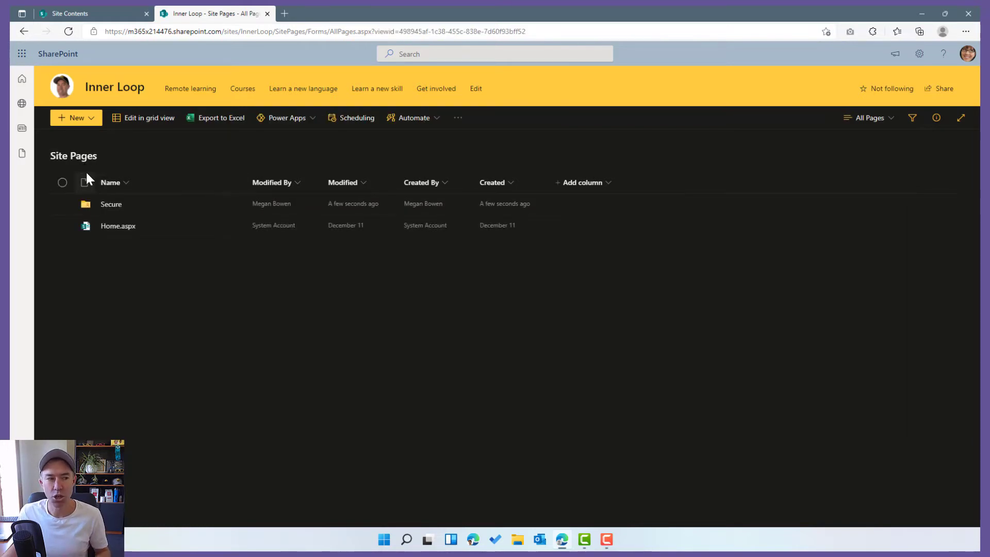
Change Inner Loop Members' access on the Secure folder to Can view.
left_click(62, 203)
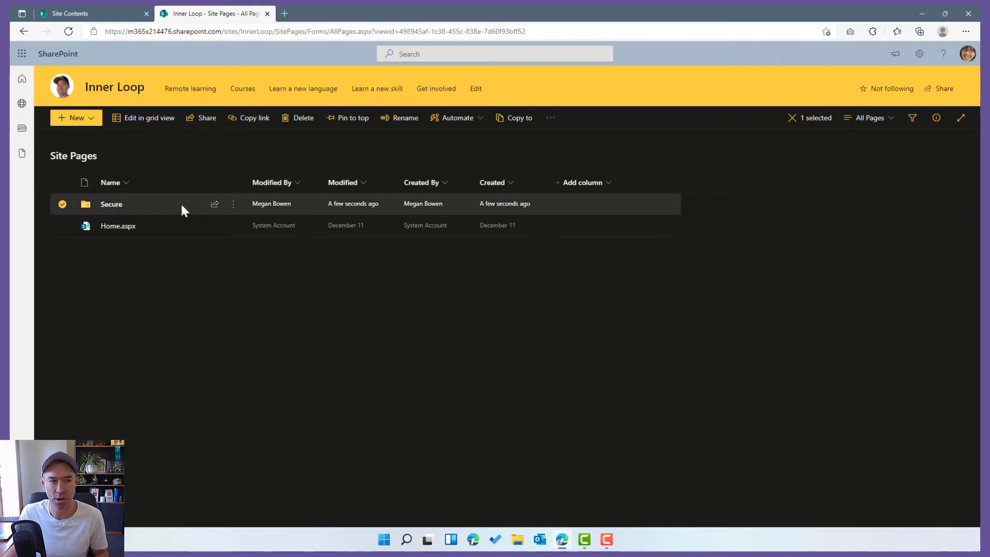
left_click(214, 205)
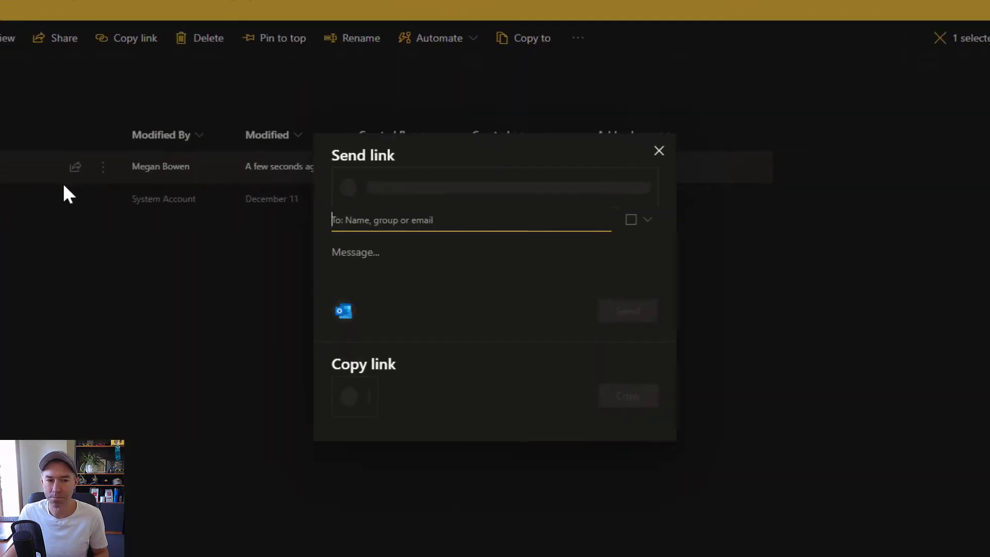
left_click(402, 444)
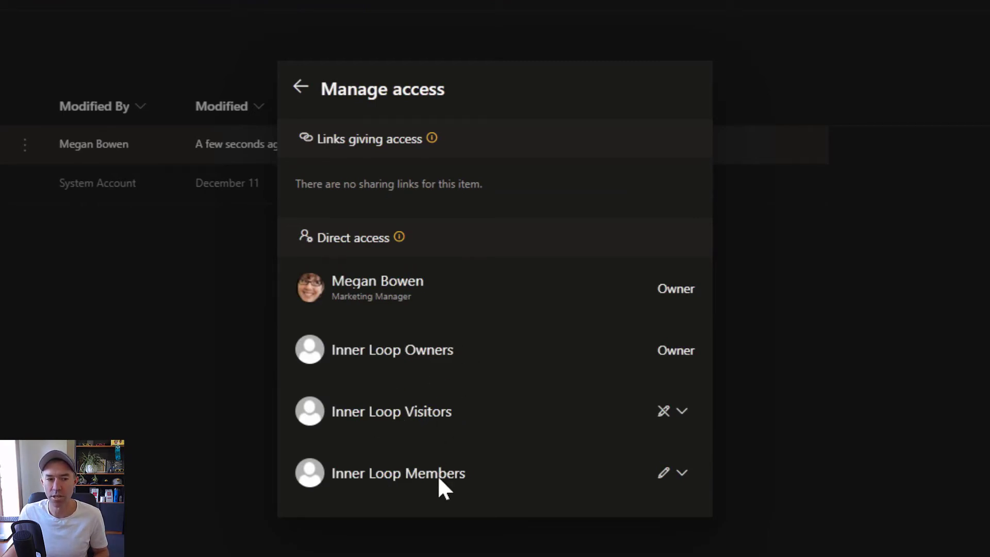
left_click(683, 479)
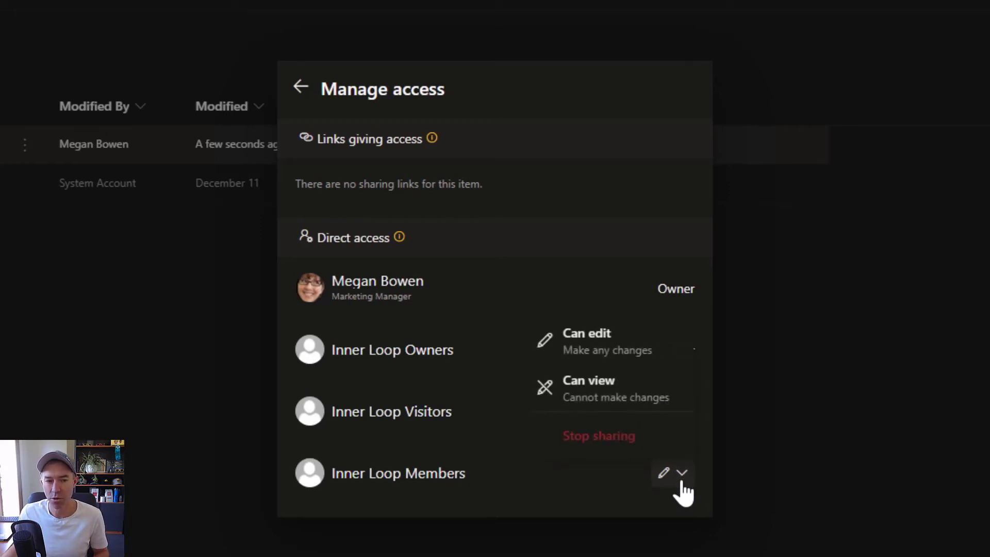
left_click(614, 396)
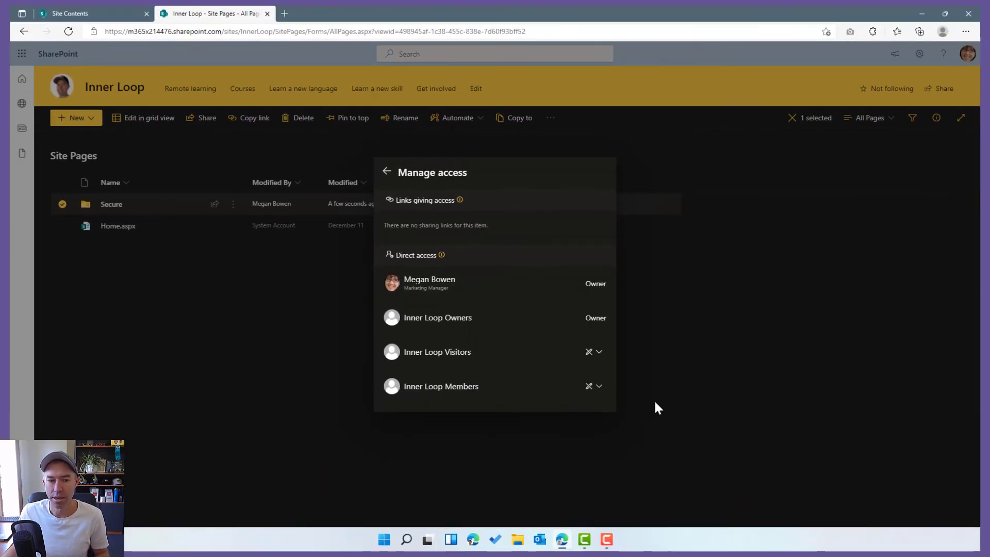
left_click(655, 403)
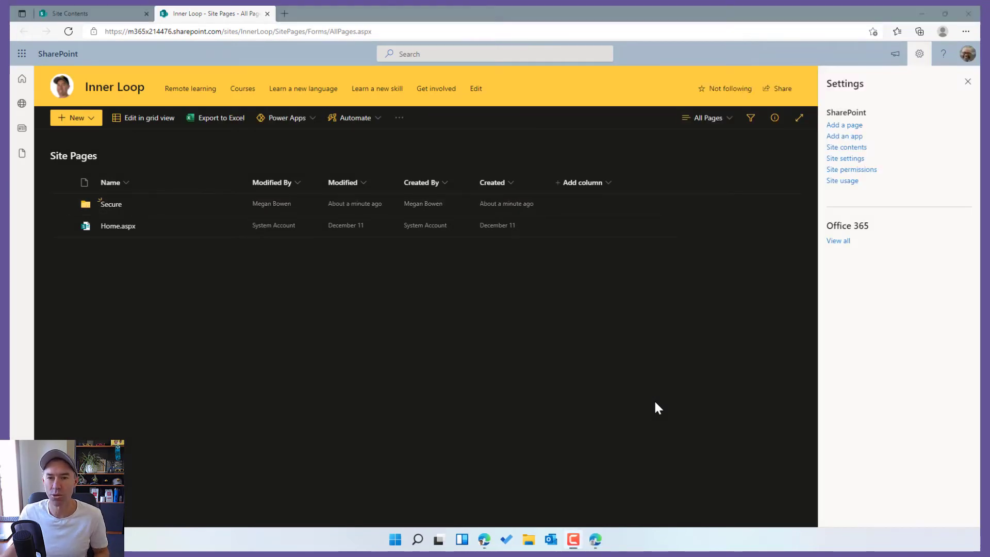
As the member, create and publish a new site page titled 'New Page'.
left_click(968, 81)
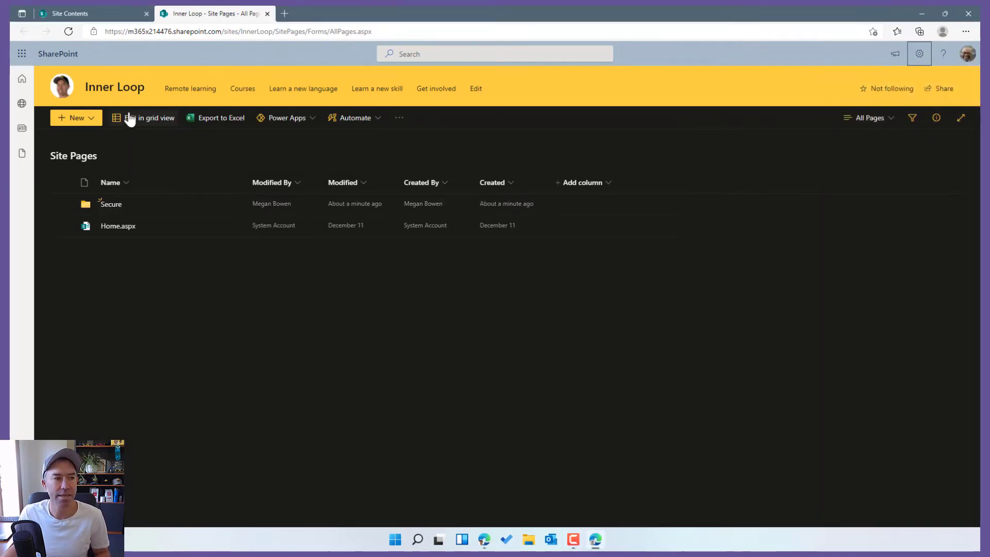
left_click(68, 31)
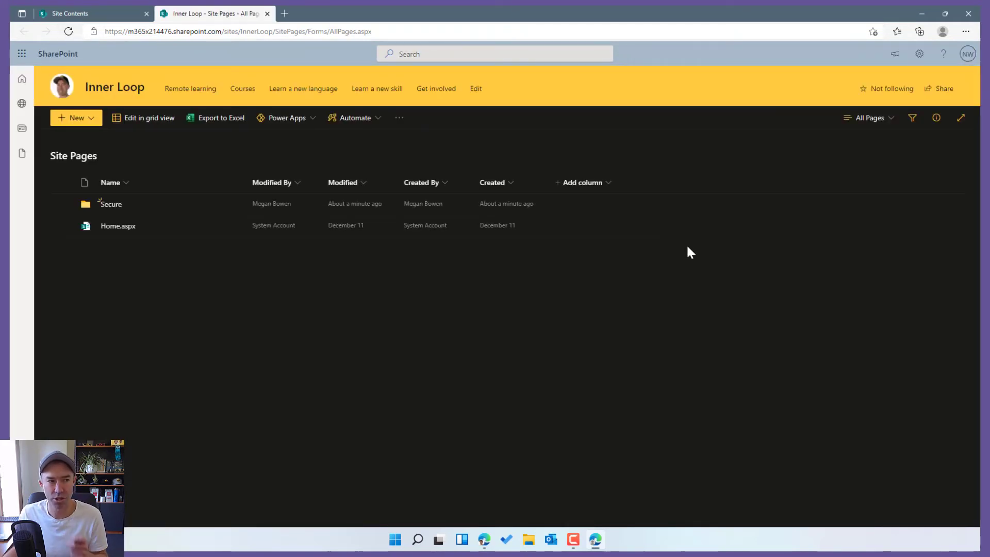
left_click(92, 122)
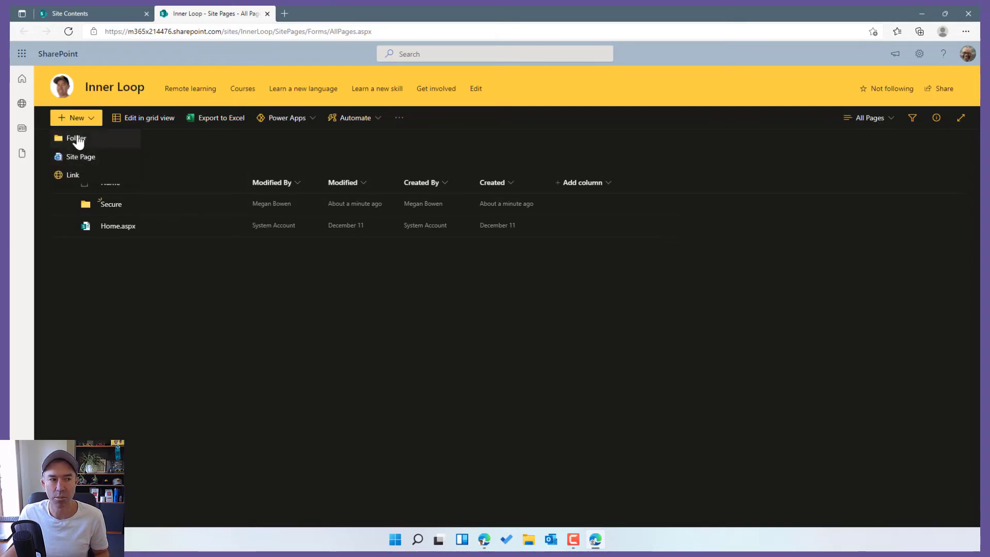
left_click(94, 161)
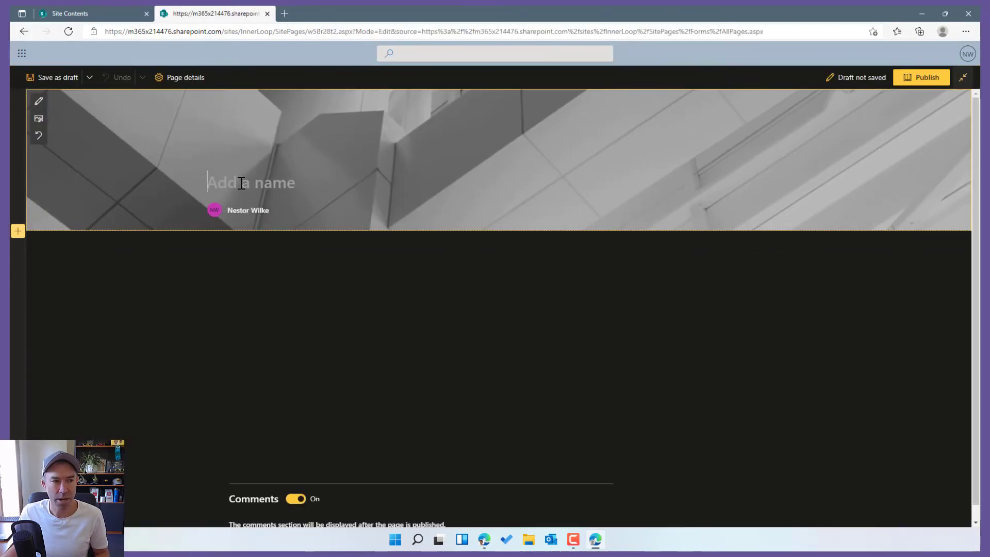
type("New Page")
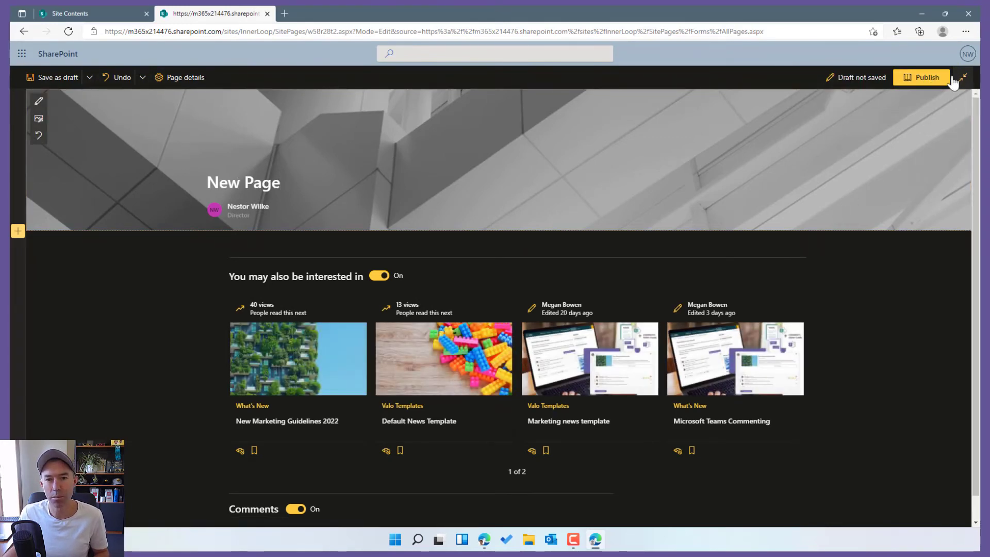
left_click(922, 78)
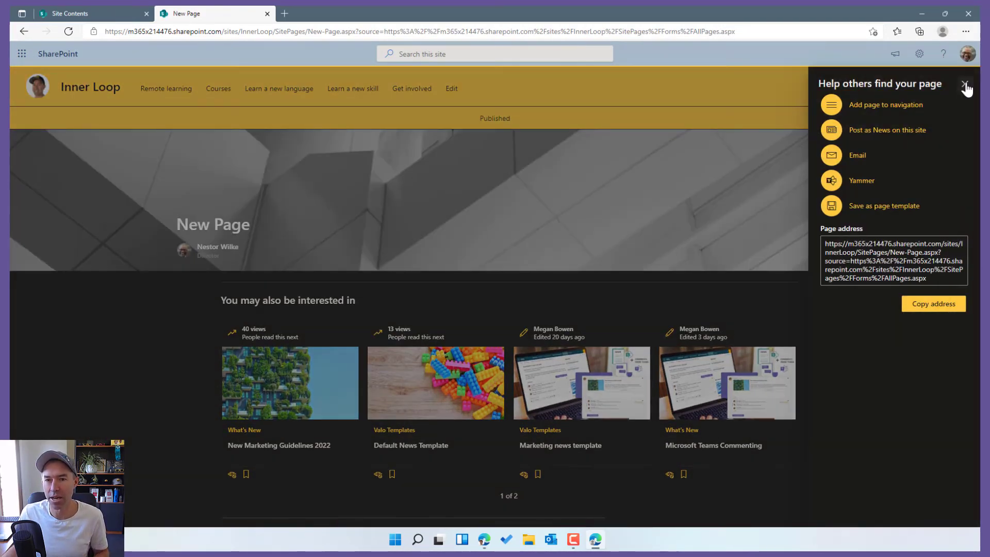
left_click(965, 85)
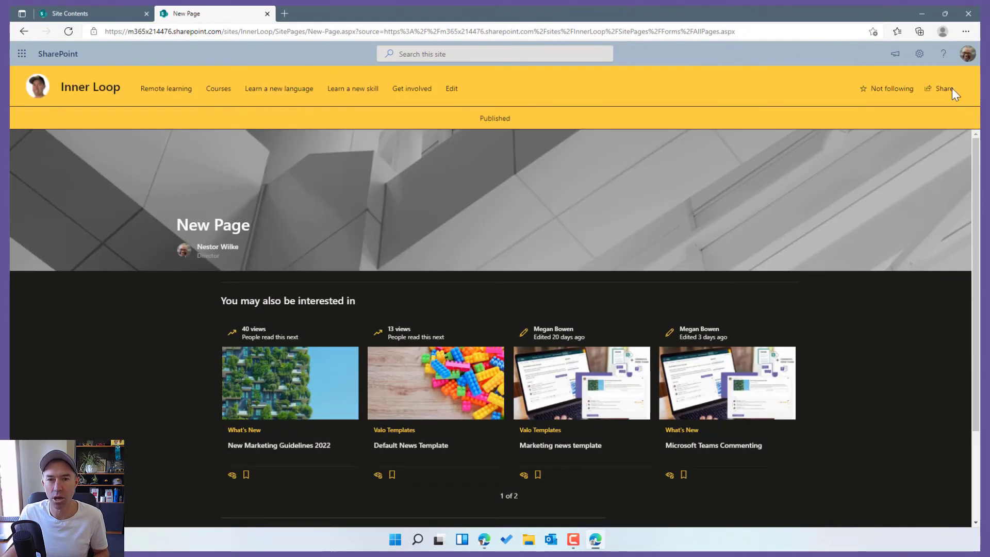
left_click(919, 54)
As the member, open Site Pages > Secure to see LearnHome.aspx listed as view-only.
left_click(846, 148)
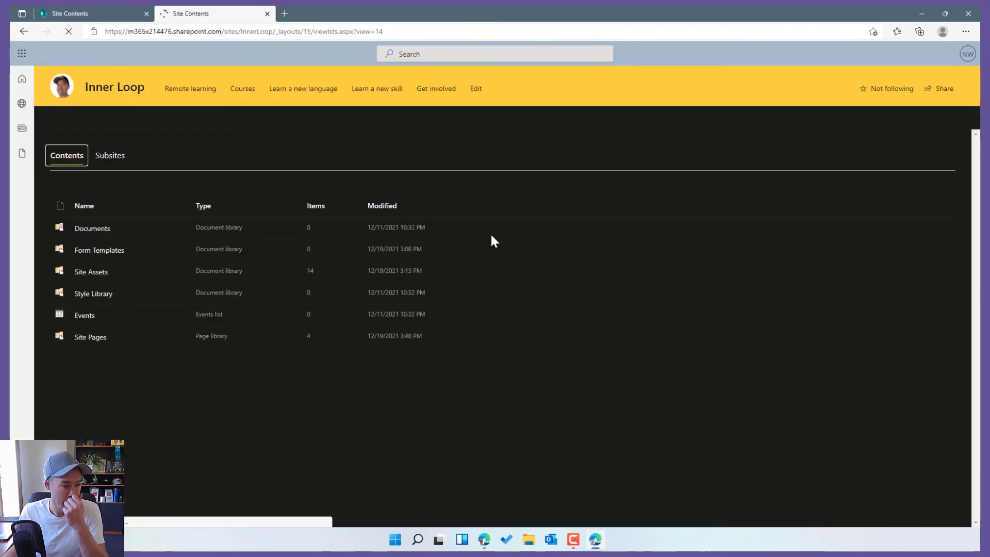
left_click(91, 337)
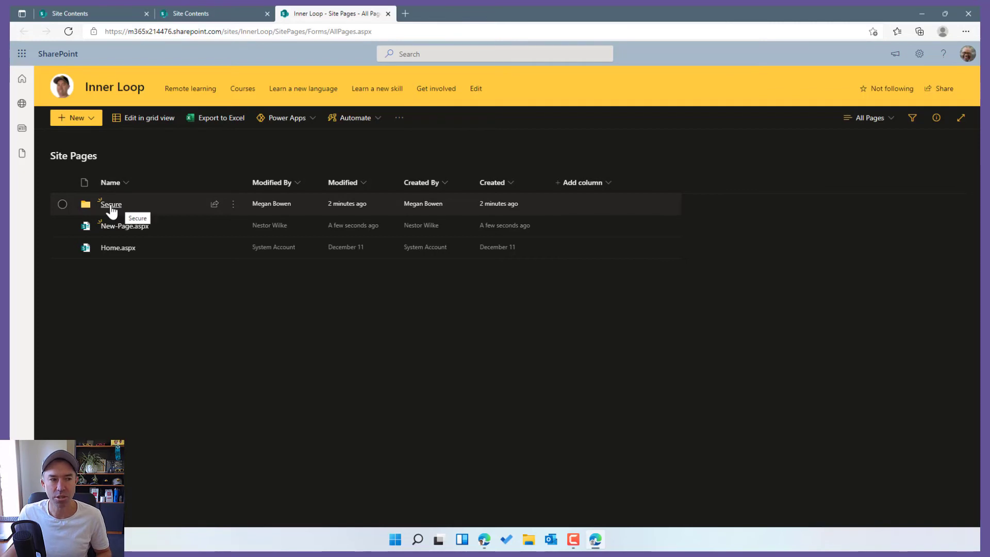
left_click(111, 205)
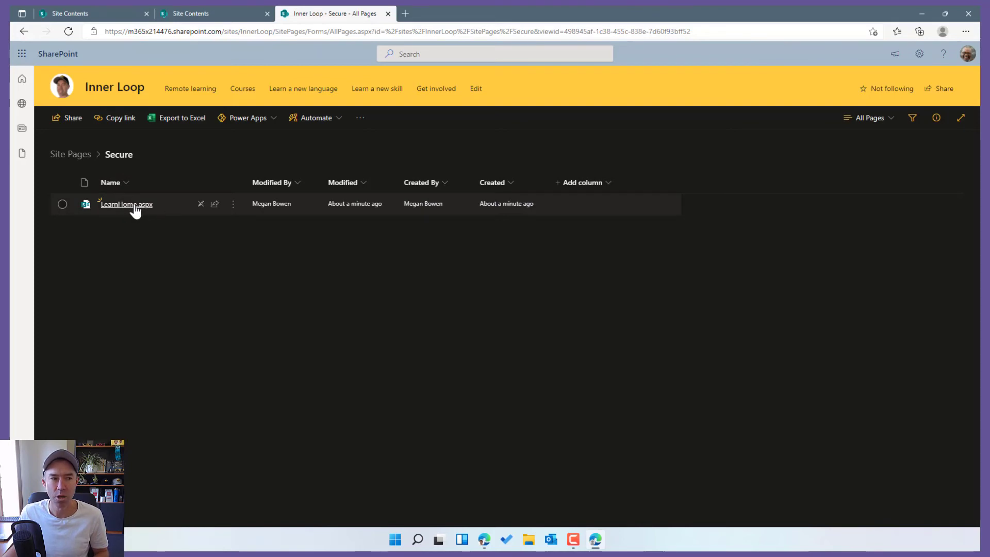
mouse_move(139, 209)
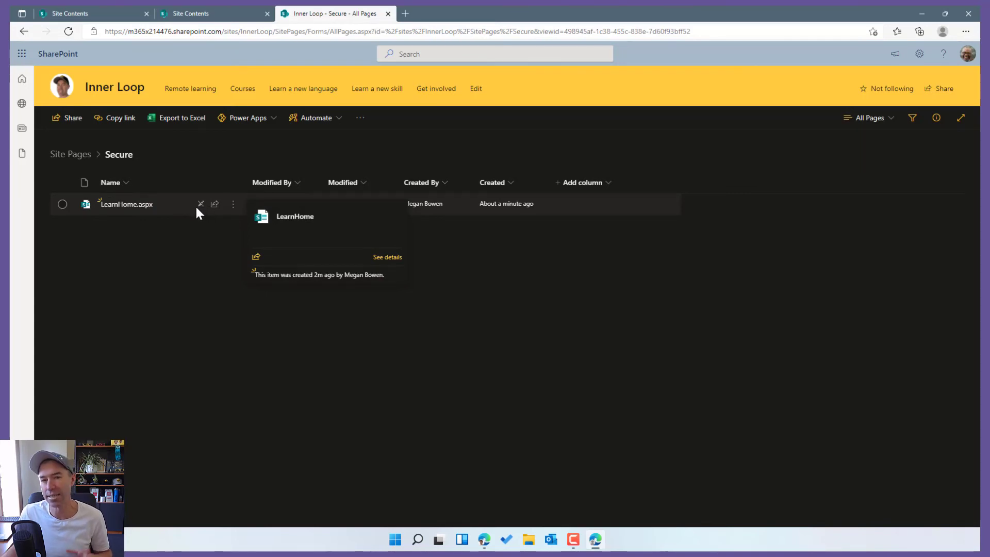
Return to the Site Pages root listing Secure, New-Page.aspx and Home.aspx.
left_click(72, 155)
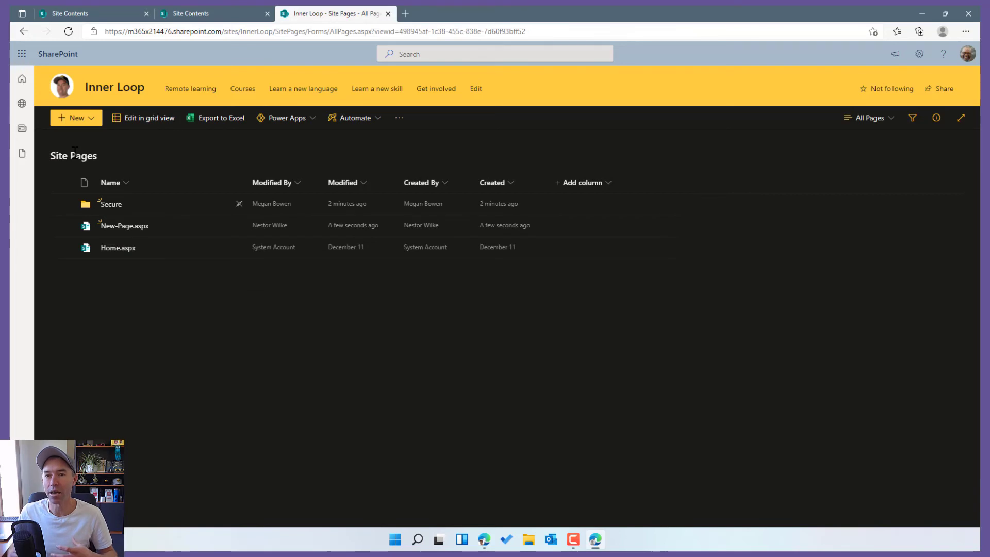